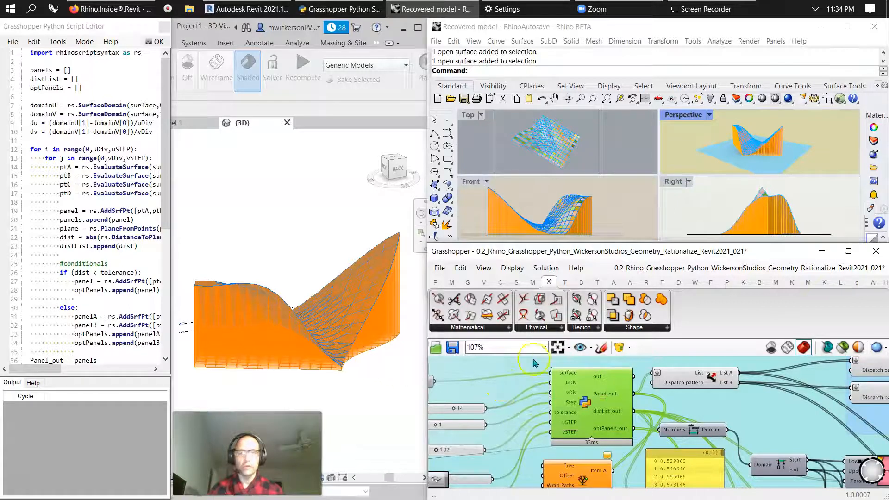
Examine the Python script component, its number slider inputs and the Relative Item component beneath it.
mouse_move(775, 164)
right_down()
mouse_move(692, 172)
mouse_move(858, 173)
mouse_move(772, 112)
mouse_move(786, 170)
right_up()
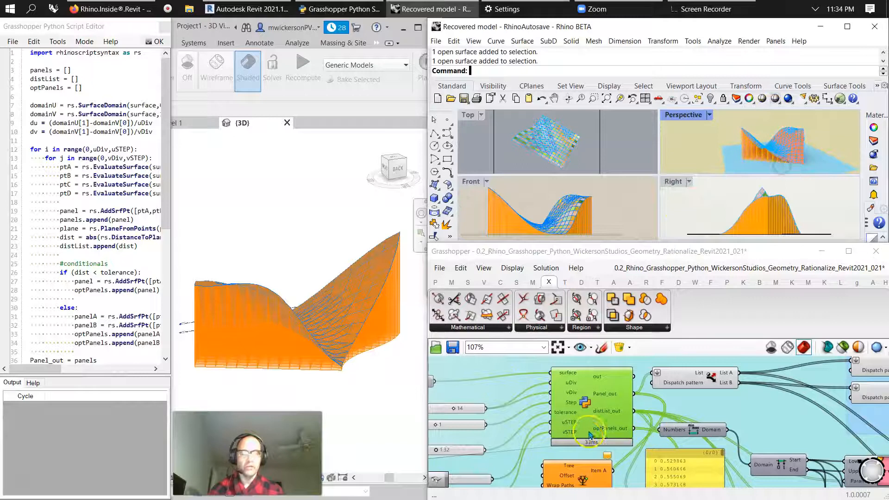
scroll(589, 435, down, 3)
right_drag(573, 455, 547, 442)
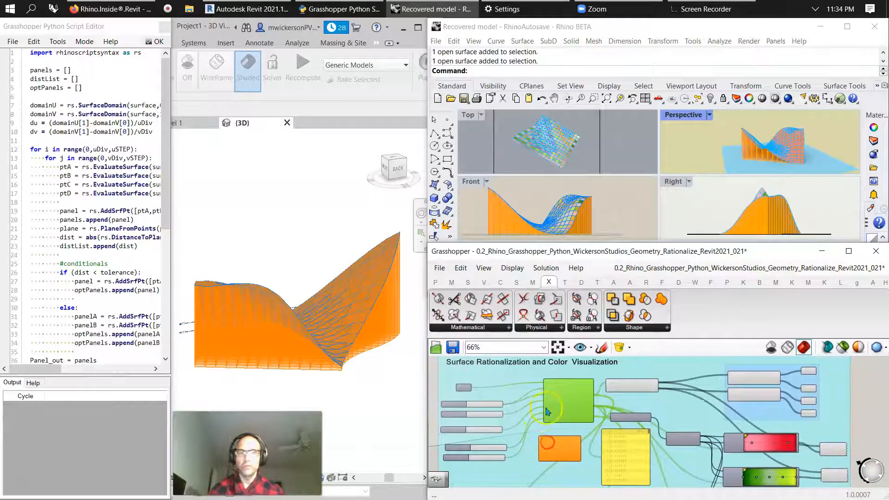
scroll(547, 412, up, 3)
mouse_move(547, 412)
right_down()
mouse_move(559, 388)
mouse_move(570, 405)
mouse_move(559, 420)
right_up()
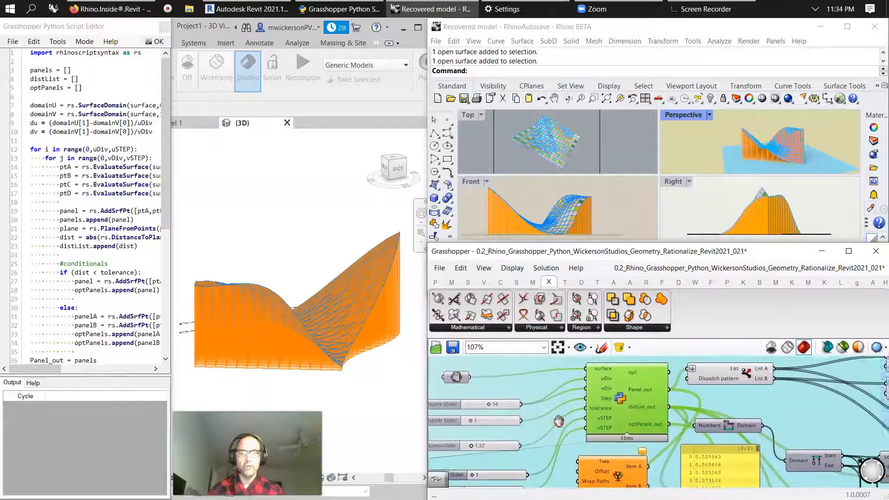
scroll(558, 419, down, 2)
scroll(557, 416, up, 3)
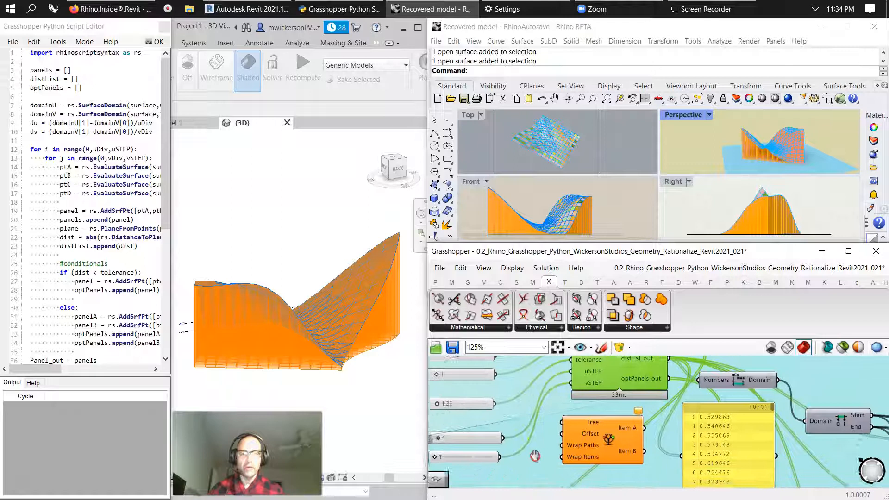
right_drag(535, 456, 542, 441)
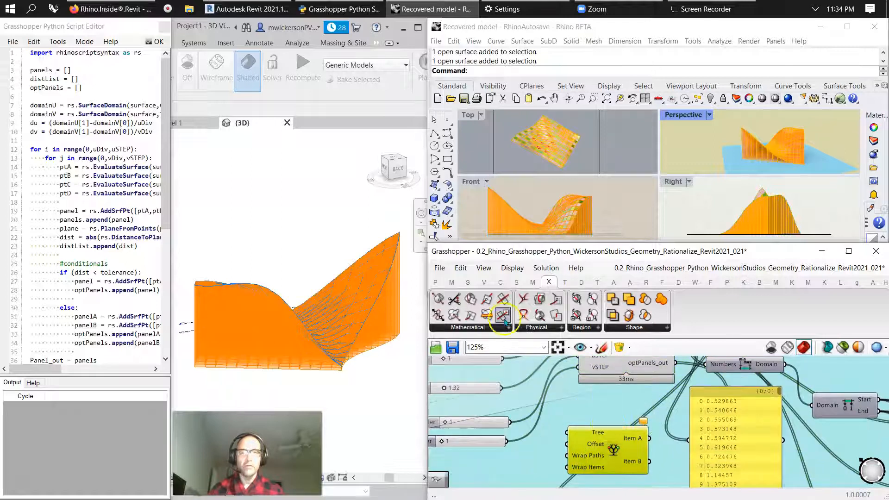
Bring up the Params component set and review the Relative Item component and the connections towards the Dispatch components.
click(440, 268)
click(437, 282)
click(726, 299)
scroll(557, 432, up, 1)
right_drag(563, 419, 528, 371)
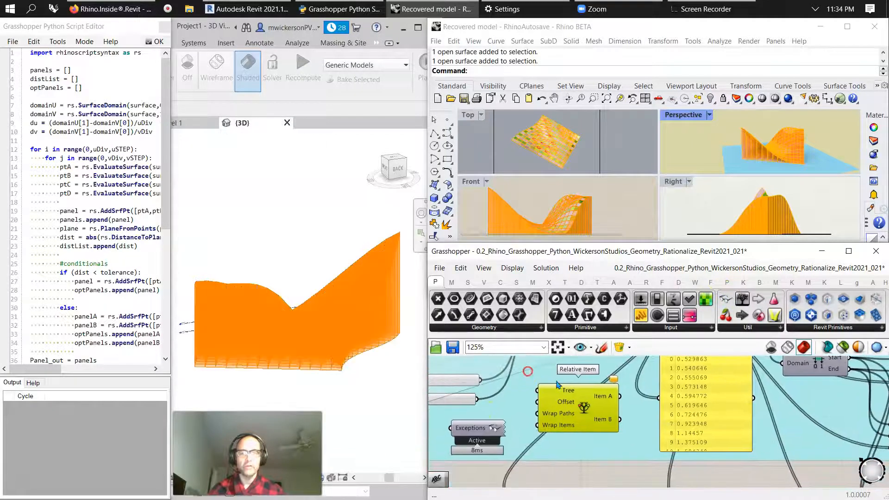
scroll(568, 413, down, 3)
right_drag(569, 414, 543, 495)
click(595, 334)
click(565, 407)
right_drag(769, 451, 676, 462)
Inspect the geometry of the two Dispatch components and their Surface parameters one by one in the model views.
click(728, 400)
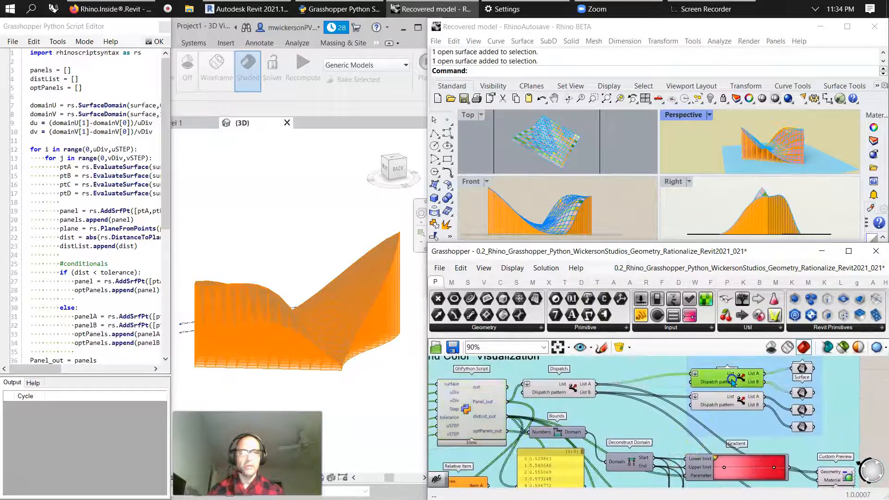
click(750, 425)
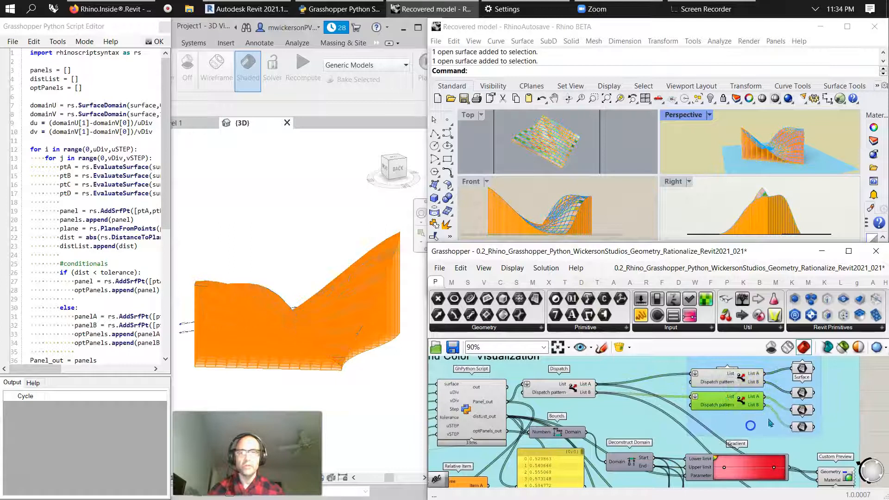
click(806, 368)
shift+middle_drag(370, 361, 334, 350)
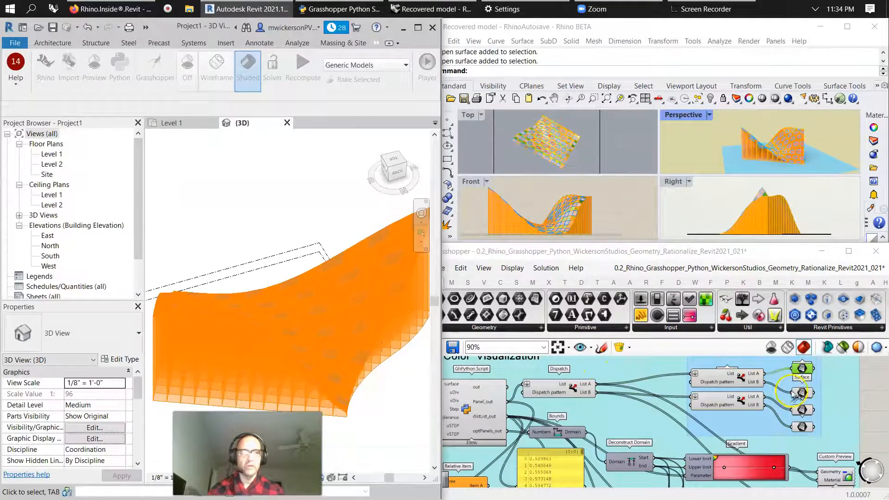
click(794, 395)
click(806, 416)
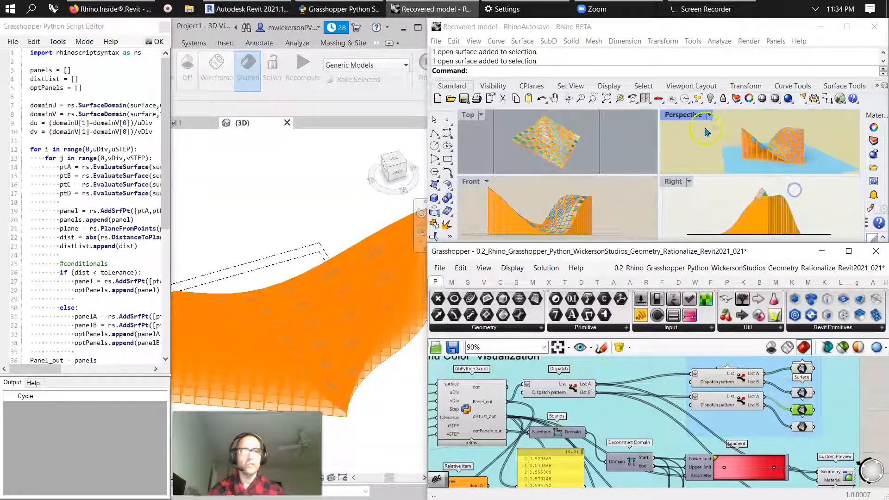
Maximize Rhino's Perspective viewport and orbit closer to inspect the panels sorted by the Dispatch and Surface components.
double_click(683, 114)
right_drag(684, 173, 736, 205)
scroll(684, 205, down, 8)
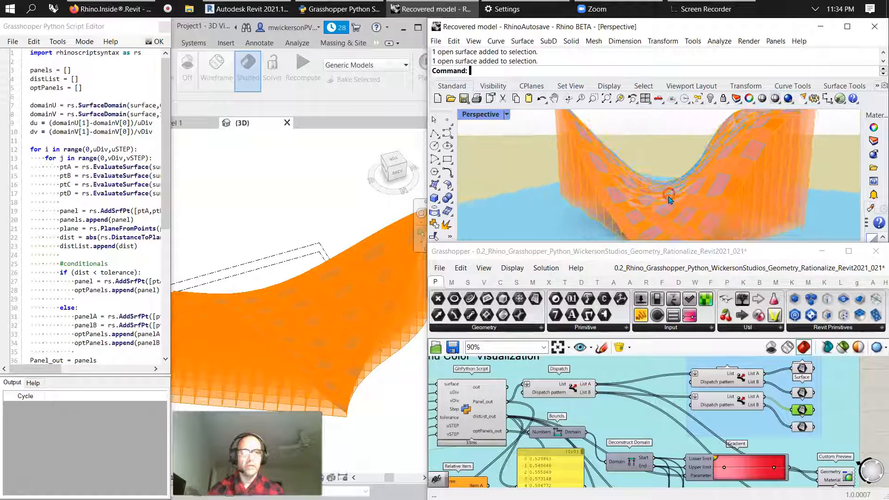
right_drag(675, 441, 649, 383)
click(801, 414)
click(727, 412)
Inspect the Custom Preview component and the Surface parameter in the orange group with the blue gradient.
right_drag(602, 455, 669, 377)
right_drag(556, 458, 467, 422)
click(654, 433)
click(784, 413)
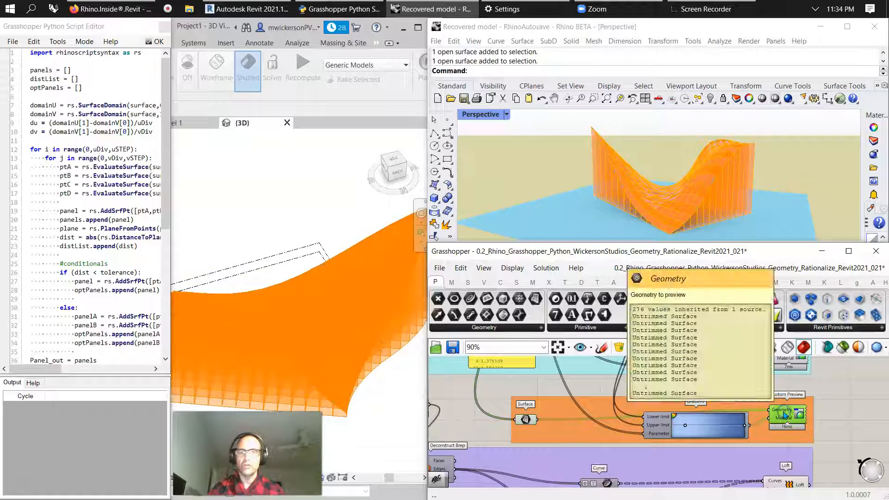
click(529, 414)
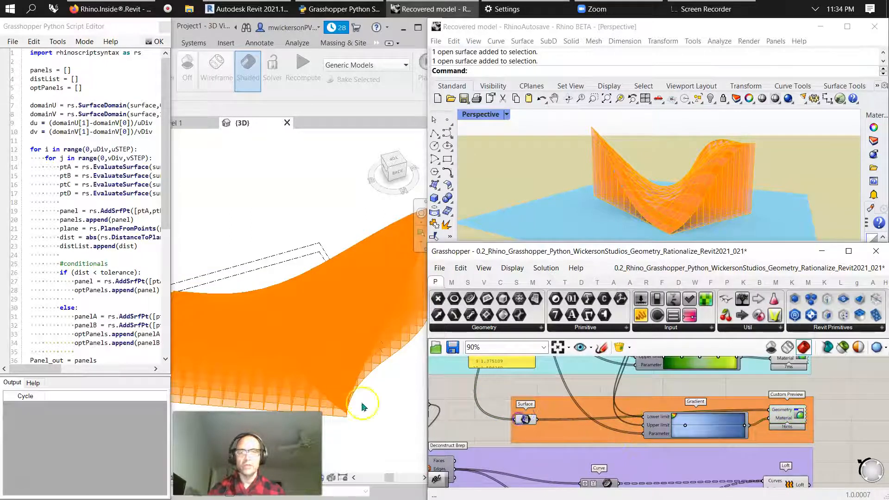
Inspect the Solid Union result and follow it through Deconstruct Brep to the projection onto the internalized XY surface.
mouse_move(165, 215)
mouse_down()
mouse_move(159, 312)
mouse_move(165, 204)
mouse_up()
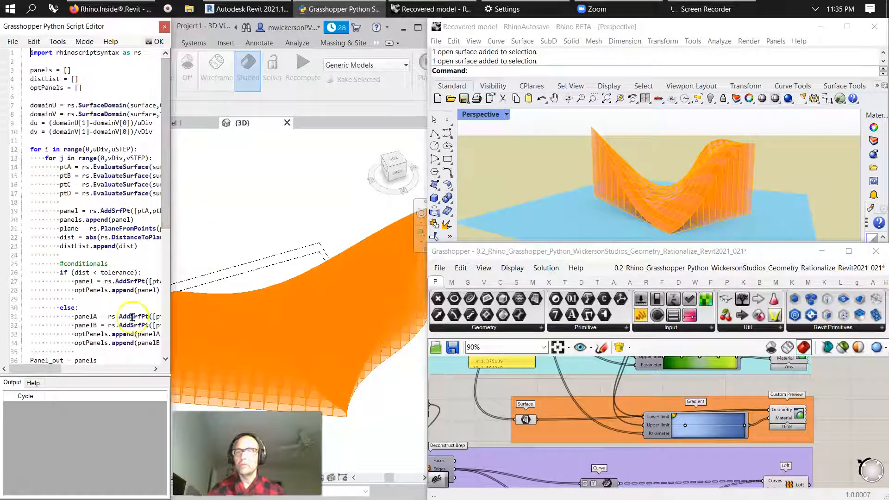
right_drag(423, 418, 636, 413)
click(623, 402)
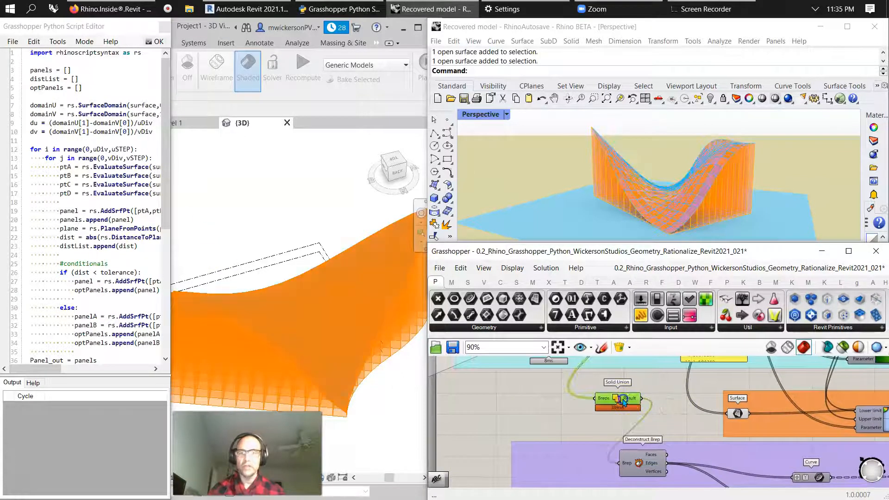
right_drag(677, 423, 588, 360)
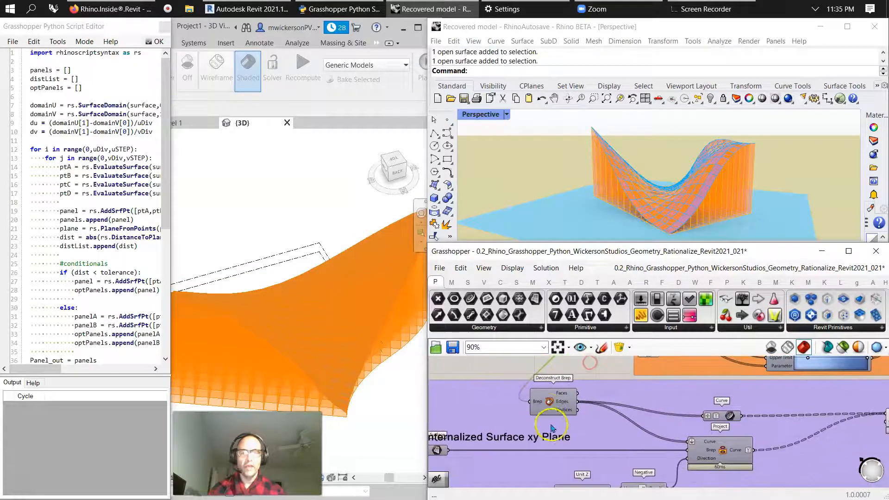
mouse_move(640, 445)
right_down()
mouse_move(649, 379)
mouse_move(689, 382)
mouse_move(679, 414)
mouse_move(672, 404)
right_up()
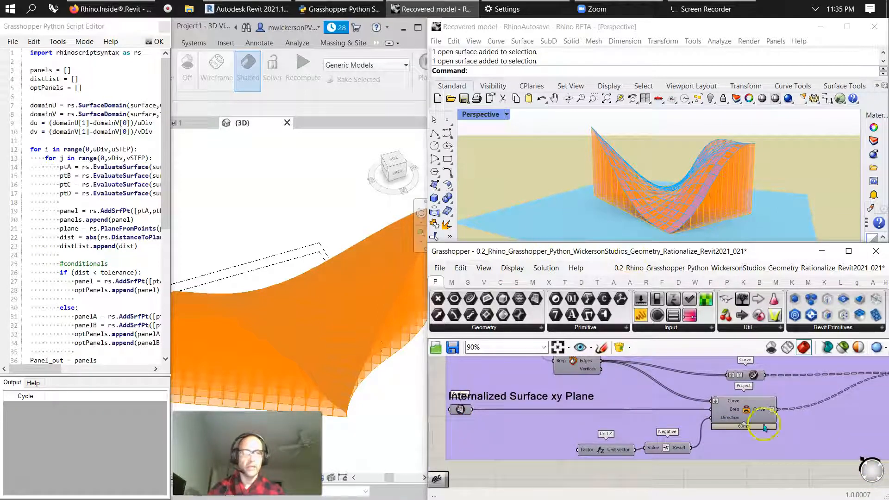
Inspect the Loft component's output in Rhino and trace it back to the Curve and Project components feeding it.
right_drag(787, 469, 575, 485)
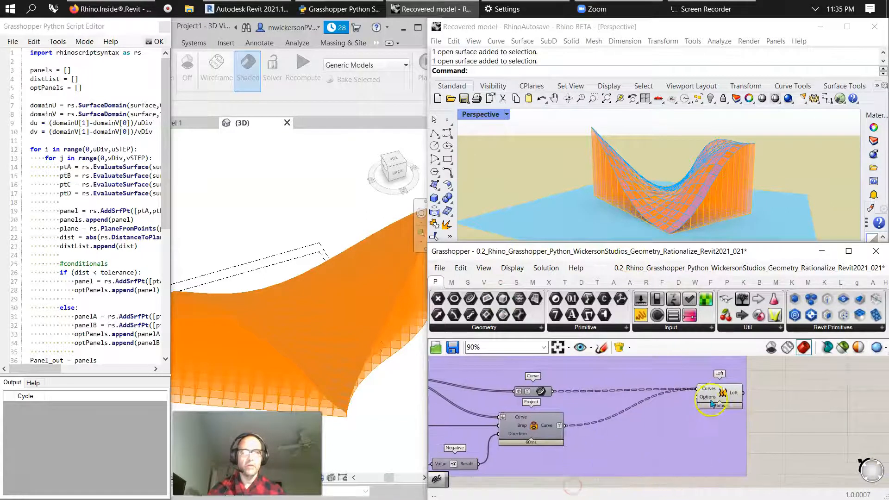
click(734, 387)
click(725, 390)
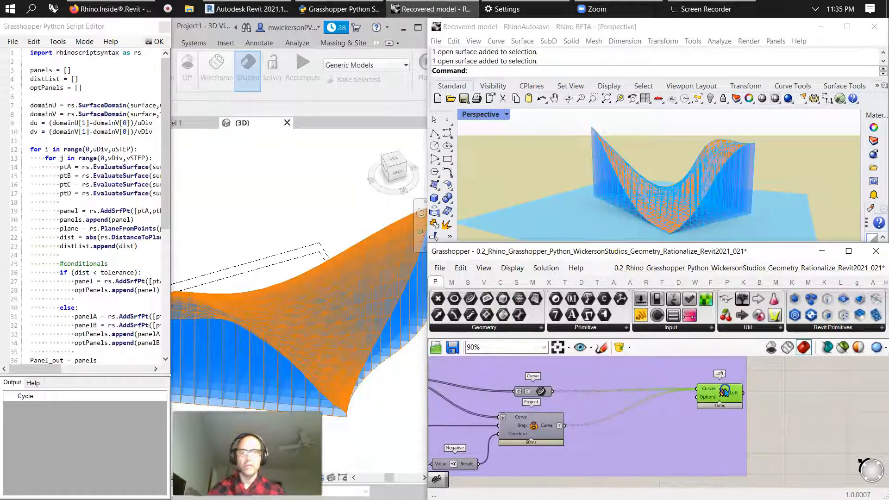
right_drag(716, 162, 597, 347)
right_drag(520, 396, 670, 461)
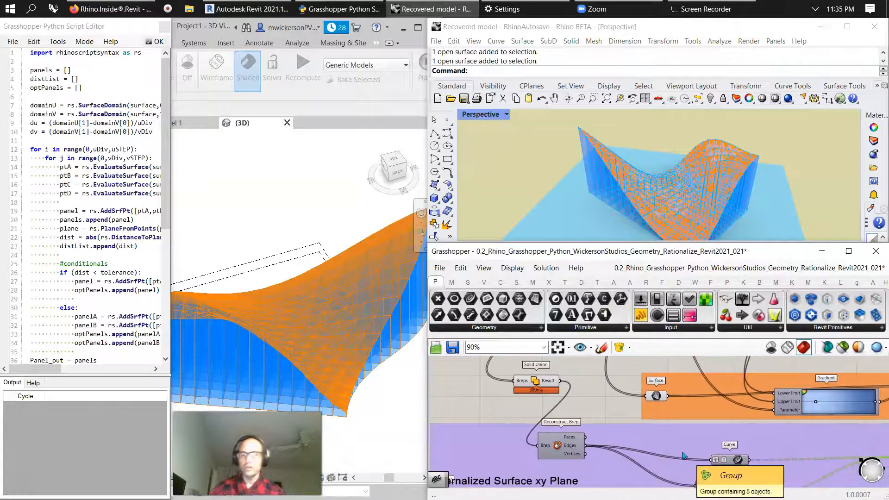
scroll(661, 447, down, 2)
right_drag(661, 447, 556, 444)
right_drag(665, 209, 589, 193)
Return to the number sliders and frame the whole panelled model in both the Rhino Perspective and Revit 3D views.
scroll(505, 396, up, 5)
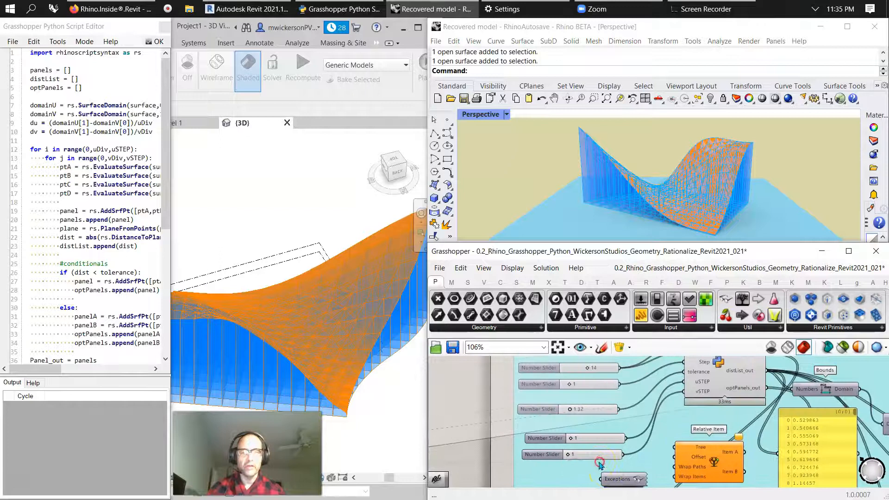
scroll(675, 195, down, 3)
click(677, 211)
right_drag(670, 216, 666, 217)
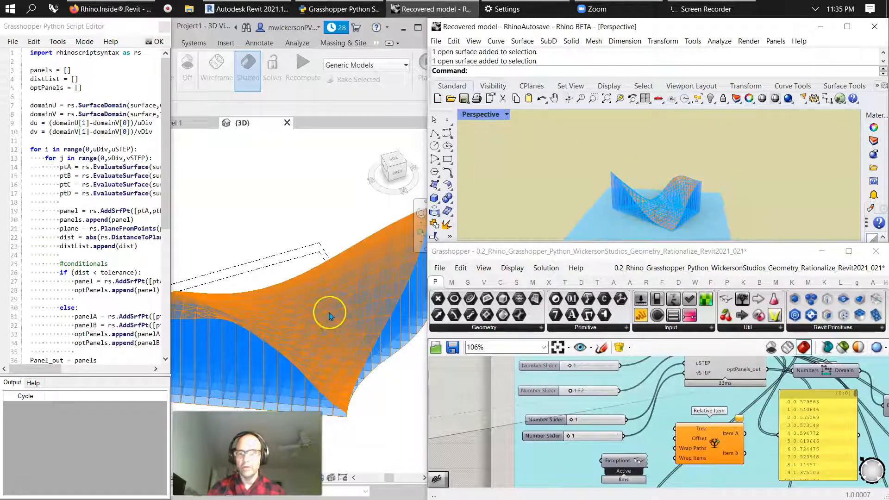
scroll(329, 315, down, 4)
click(335, 329)
shift+middle_drag(353, 364, 320, 338)
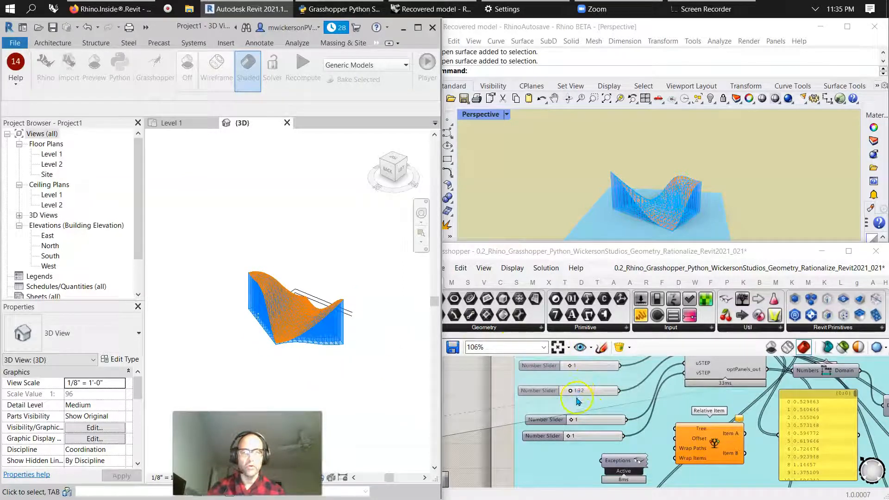
Vary the number slider directly below the 14 slider, taking it to 0 and finally setting it to 5.
click(574, 369)
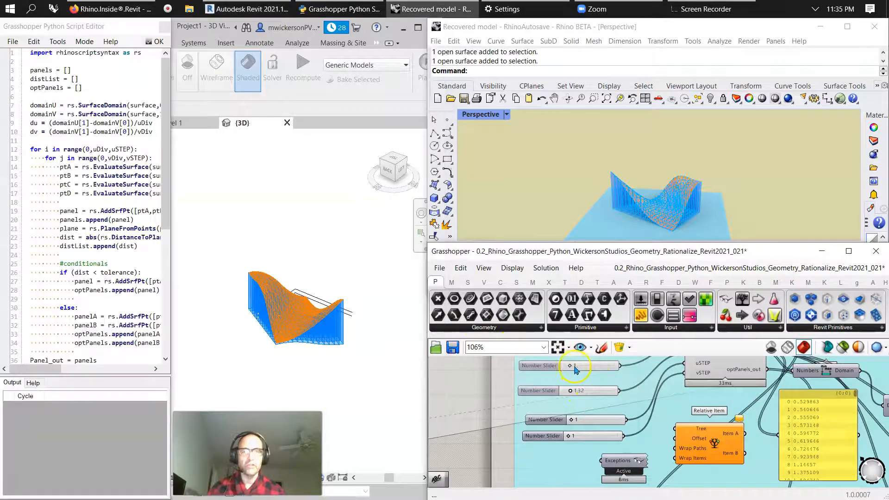
right_drag(595, 384, 565, 426)
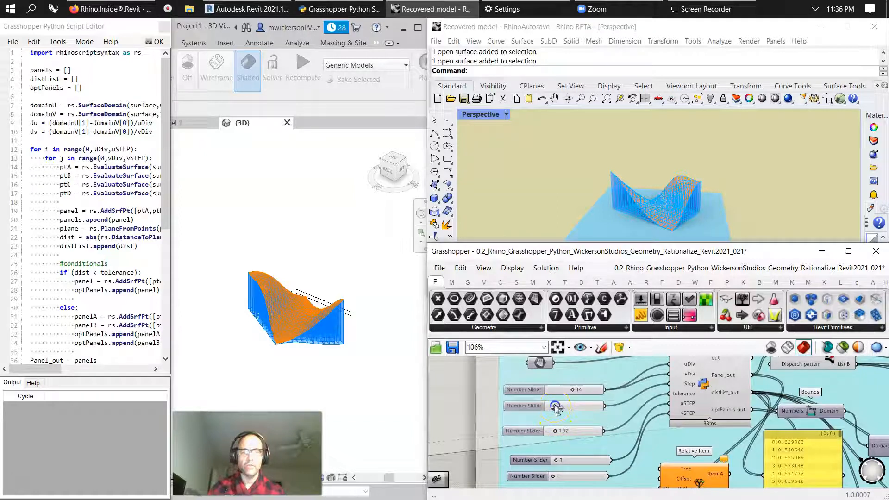
drag(562, 407, 535, 391)
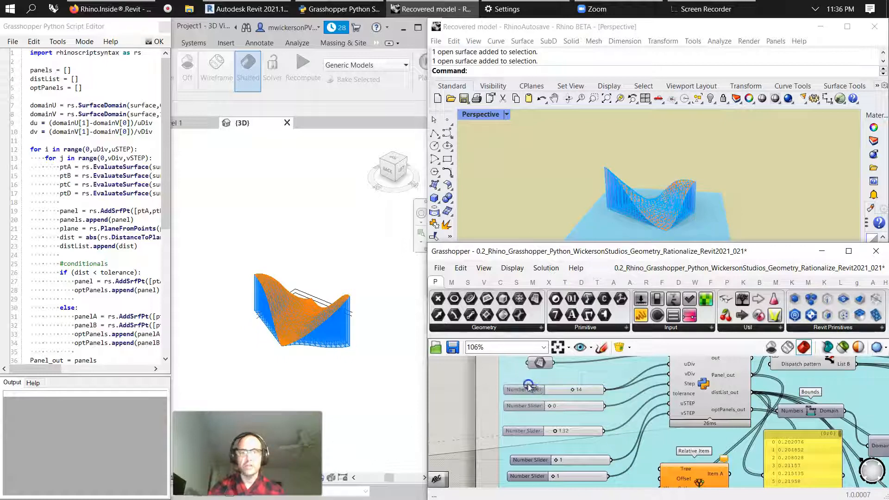
mouse_move(567, 408)
mouse_down()
mouse_move(582, 407)
mouse_move(575, 407)
mouse_up()
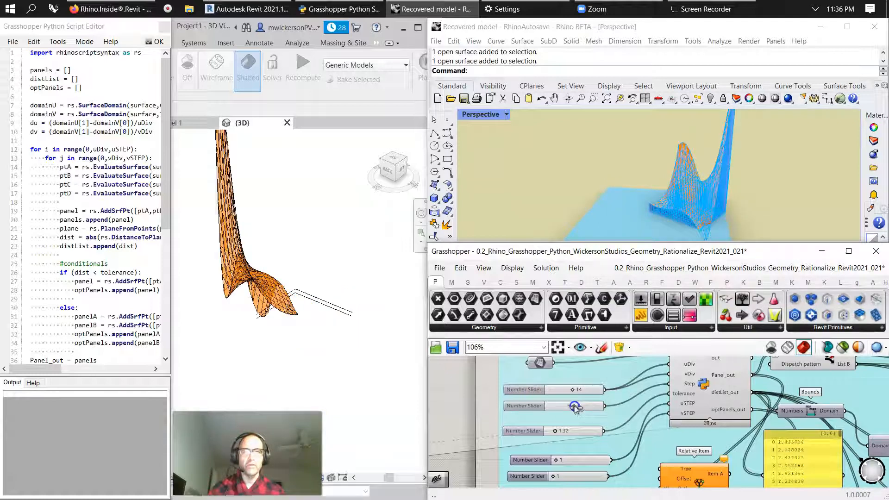
Add a Negative component to the canvas between the number sliders and the Python script component.
right_drag(620, 420, 561, 432)
drag(536, 439, 535, 439)
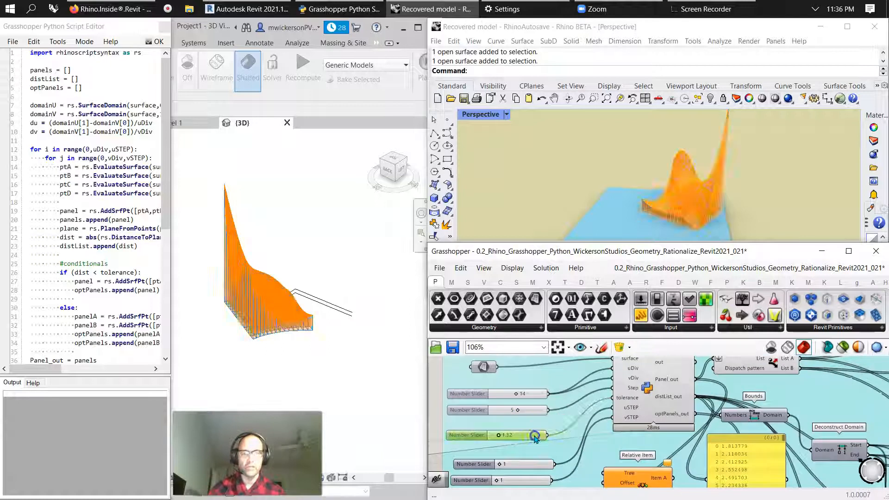
double_click(540, 422)
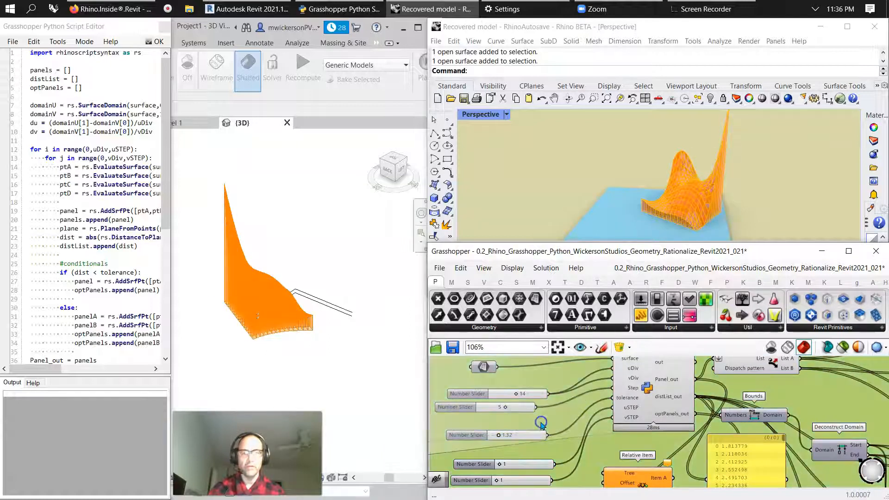
text(neg)
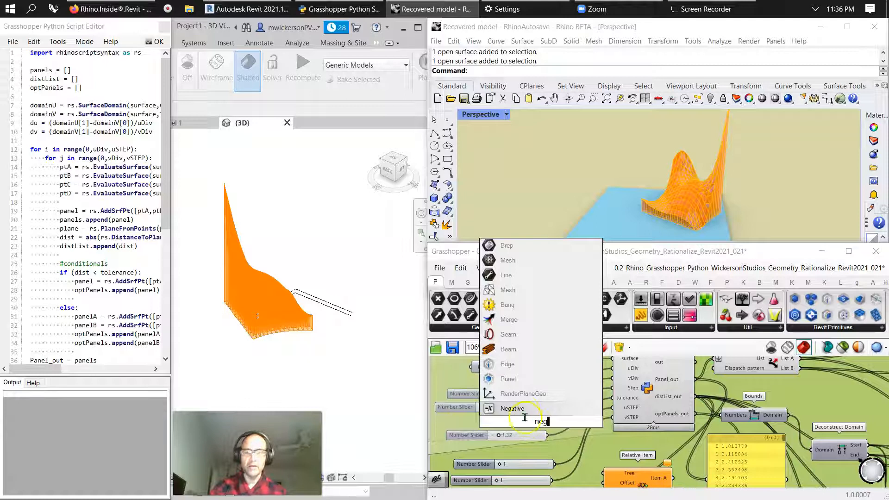
click(518, 408)
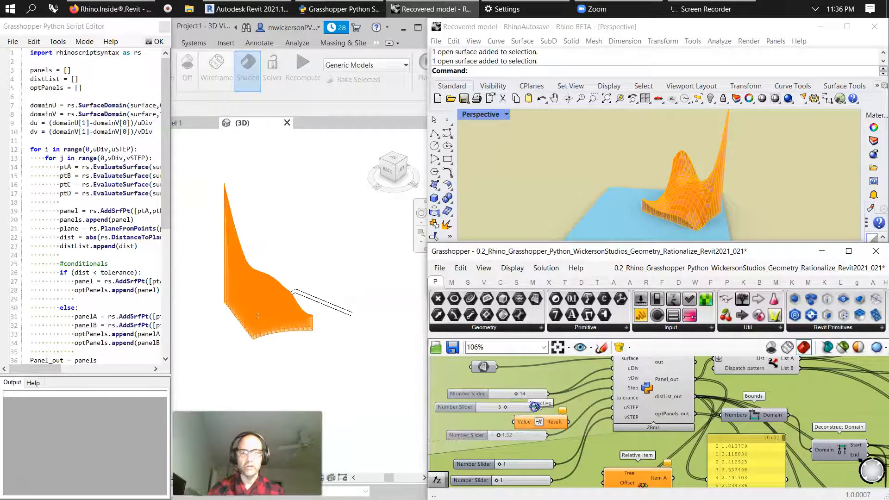
Wire the slider set to 5 into Negative, connect its result to the script's Step input, and reposition the Negative component.
drag(513, 419, 513, 420)
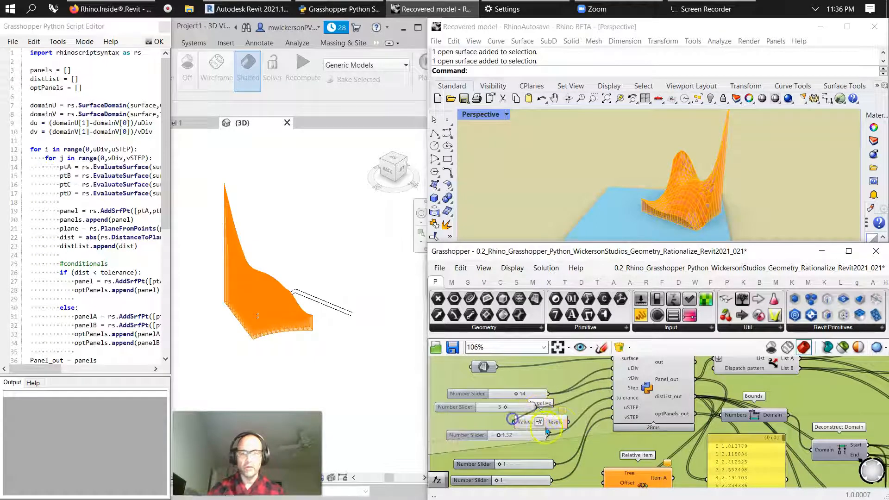
mouse_move(600, 396)
mouse_down()
mouse_move(614, 387)
mouse_move(614, 397)
mouse_up()
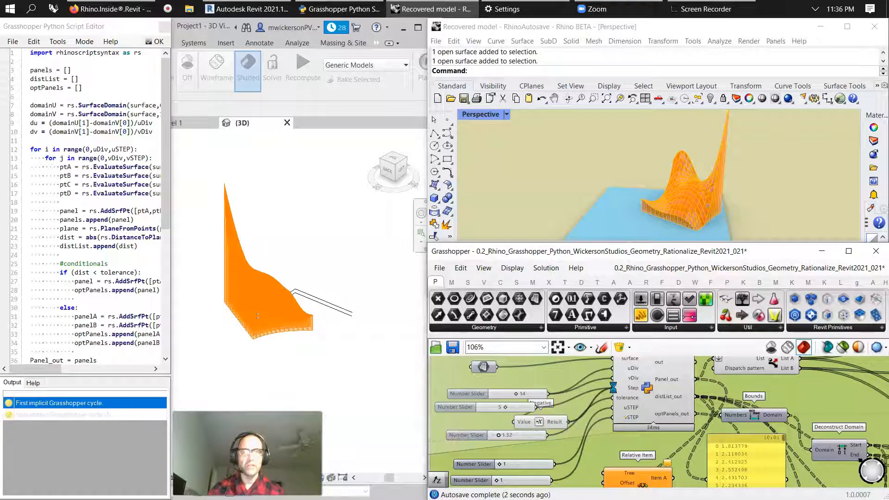
click(643, 214)
mouse_move(643, 214)
right_down()
mouse_move(551, 223)
mouse_move(639, 218)
right_up()
drag(557, 423, 576, 422)
Check the Solid Union component's geometry after feeding the negated slider value into the script.
right_drag(609, 451, 517, 447)
scroll(516, 447, down, 2)
right_drag(604, 429, 551, 343)
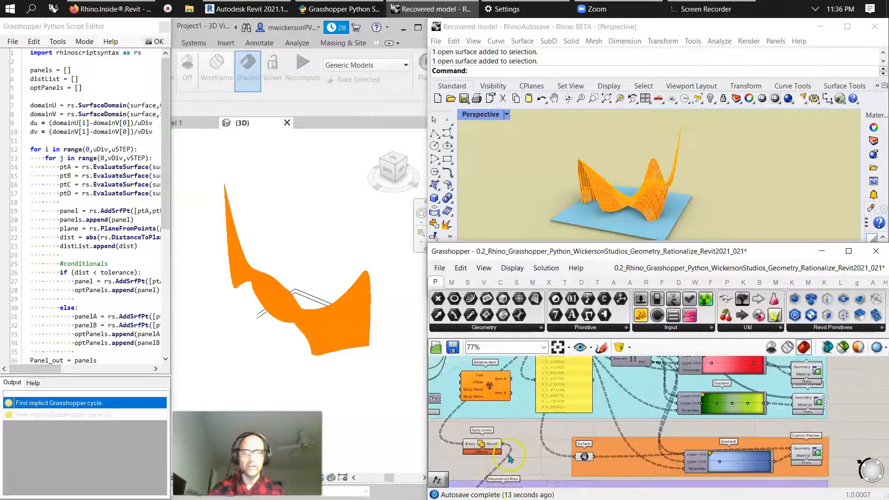
right_drag(509, 462, 544, 453)
click(531, 442)
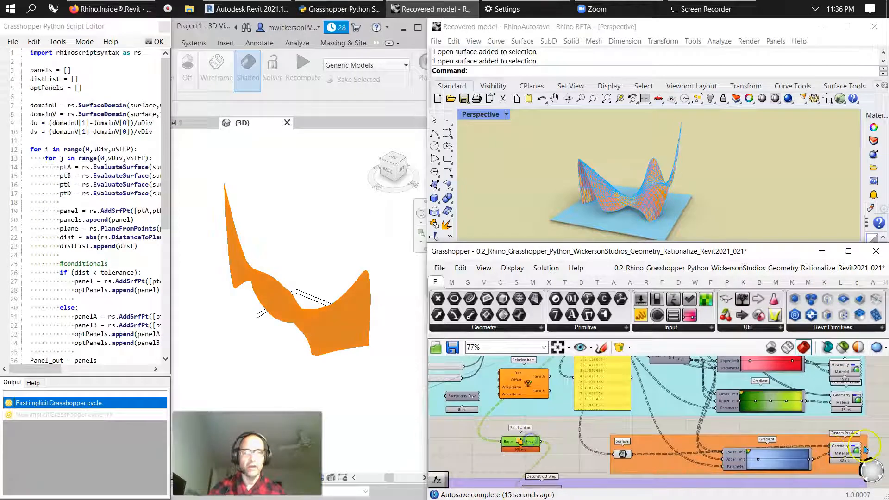
Check the geometry of the blue gradient's Custom Preview and of the Loft component in the purple group.
click(841, 453)
right_drag(699, 485, 640, 377)
click(799, 416)
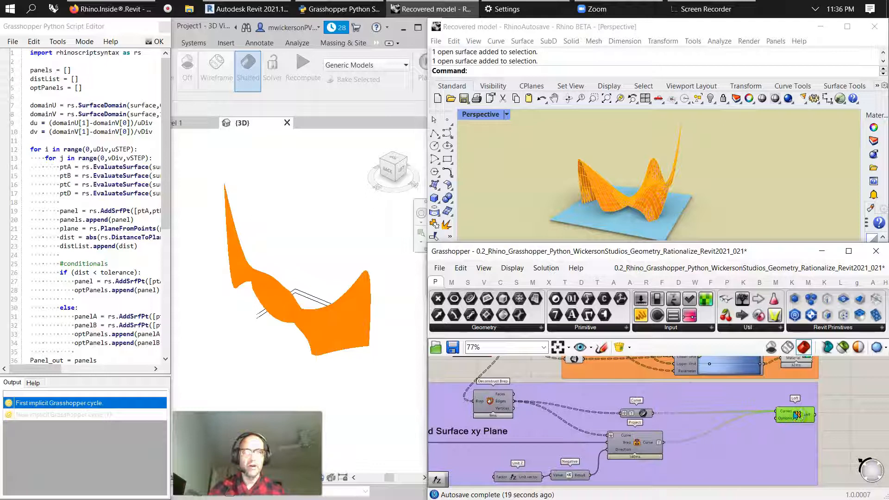
Delete the Negative component between the number sliders and the Python script component.
right_drag(558, 441, 696, 370)
right_drag(662, 486, 638, 359)
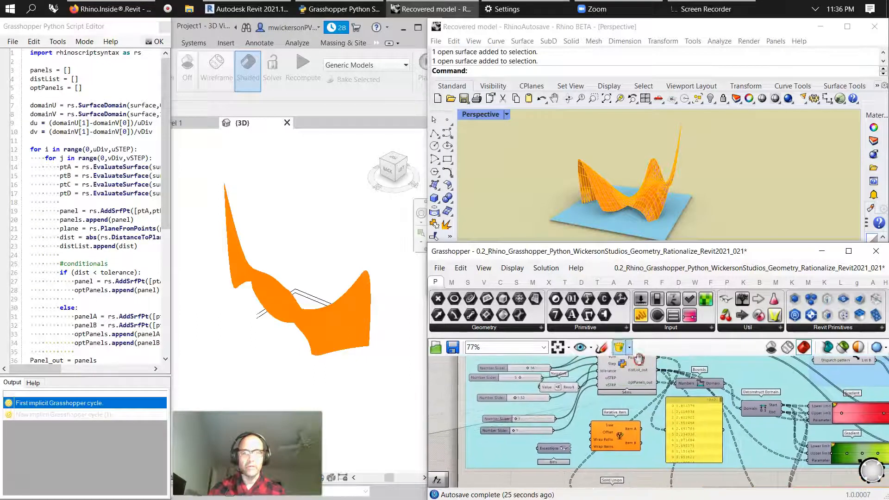
right_drag(592, 381, 571, 438)
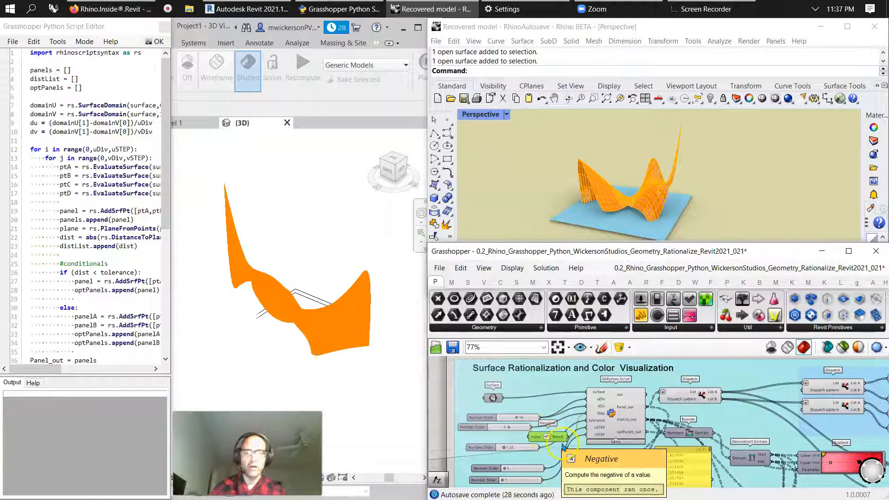
key(Delete)
Change the display mode of Rhino's Perspective viewport for the previewed panel surface.
right_drag(597, 213, 579, 218)
scroll(602, 218, up, 3)
click(737, 274)
right_drag(795, 429, 699, 360)
right_drag(678, 450, 636, 469)
click(641, 186)
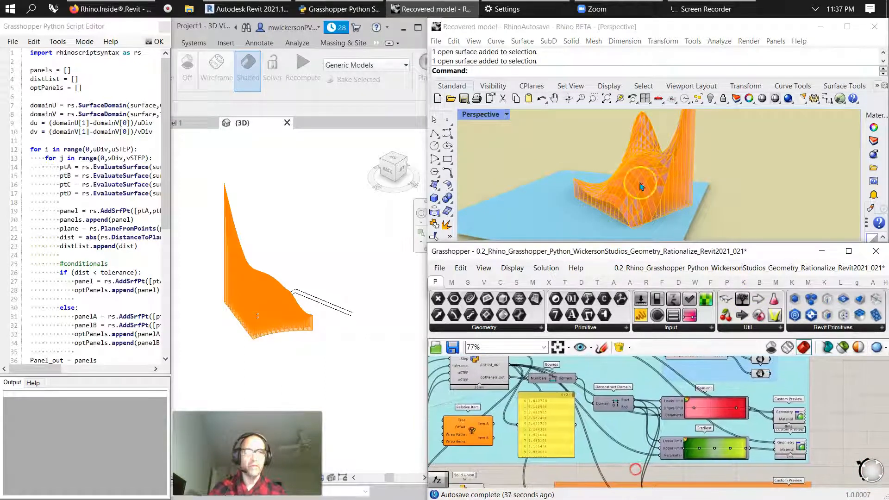
click(494, 116)
click(490, 173)
click(643, 191)
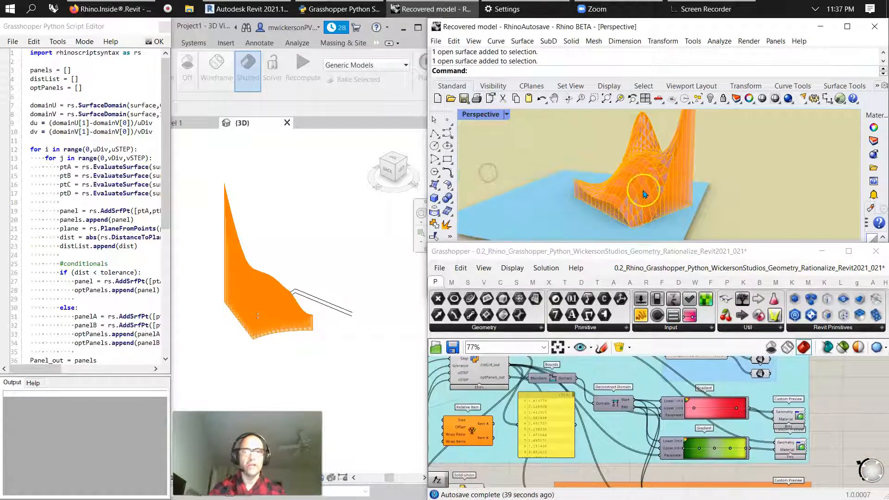
click(491, 115)
click(477, 175)
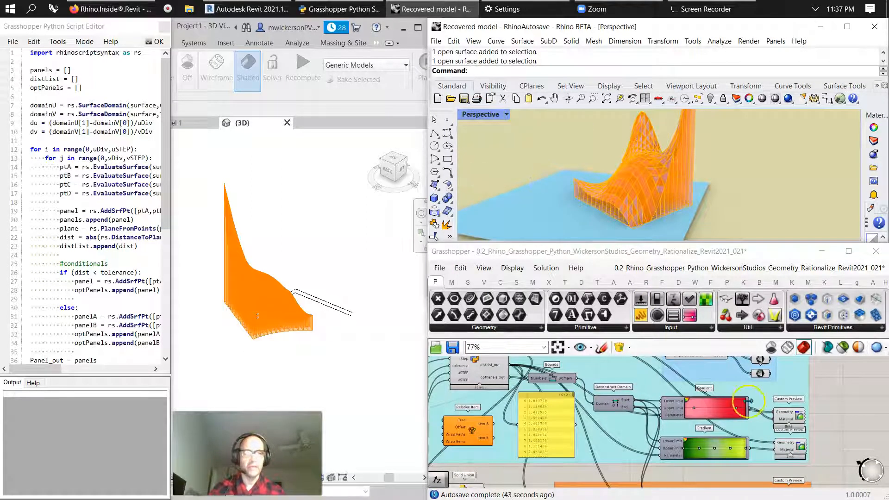
Restrict the preview to selected objects only and check the Custom Preview components of the red and green gradients.
click(788, 419)
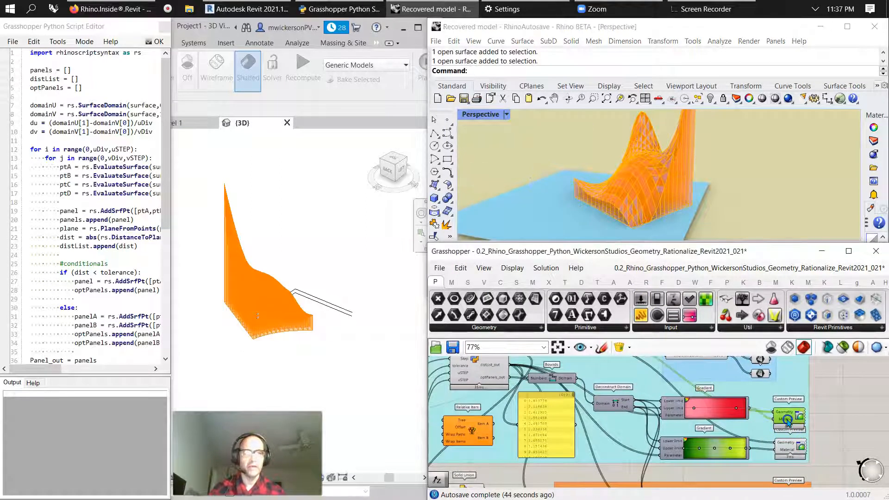
click(858, 347)
right_drag(730, 194, 494, 213)
right_drag(611, 192, 634, 188)
click(792, 449)
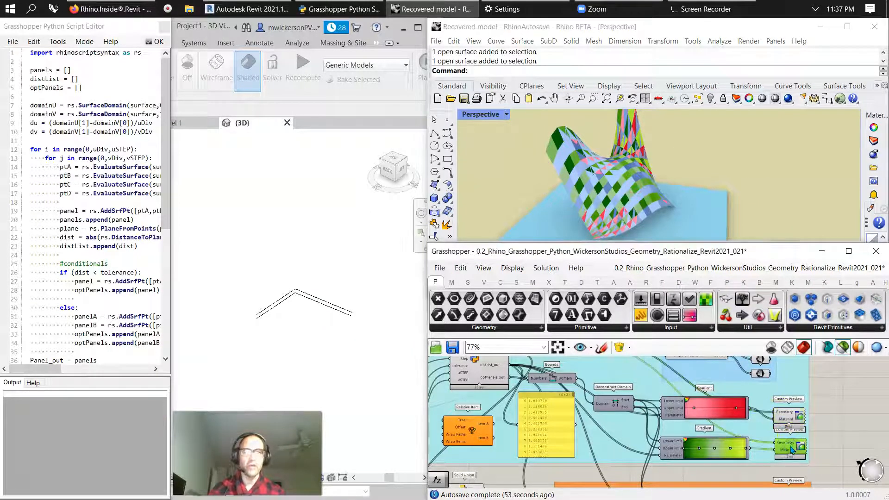
Compare the panel strips of the two stacked Dispatch components in the Revit 3D view.
right_drag(823, 433, 787, 463)
right_drag(662, 359, 651, 415)
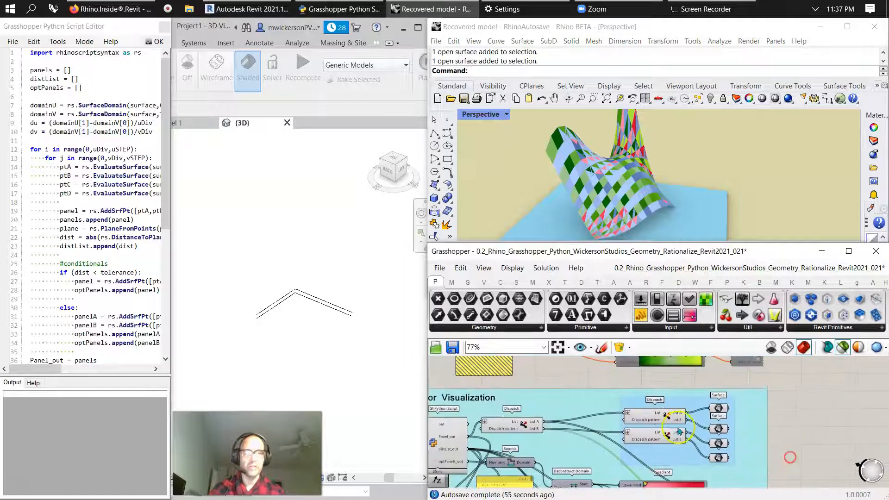
click(657, 413)
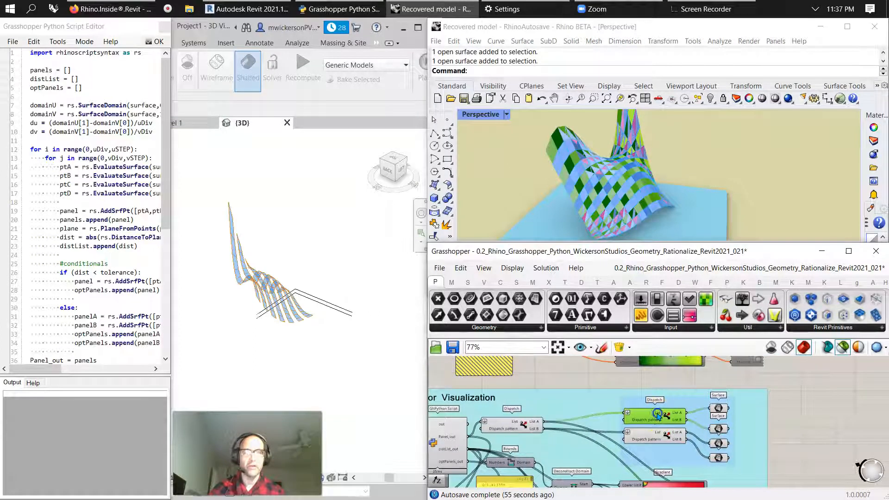
click(666, 439)
click(658, 416)
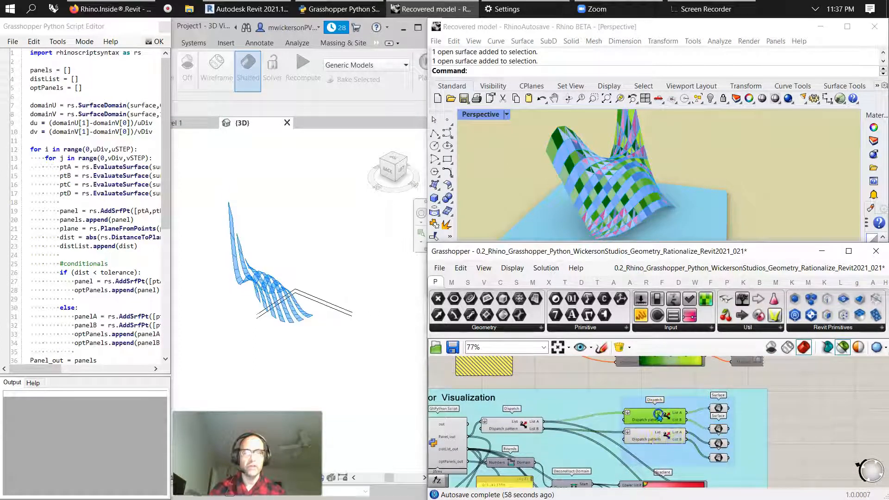
click(667, 440)
shift+middle_drag(263, 314, 208, 298)
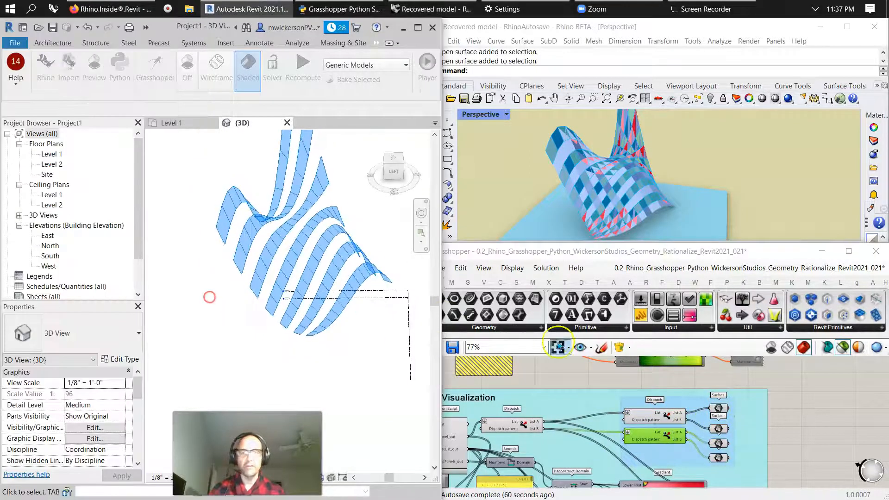
click(647, 418)
click(657, 413)
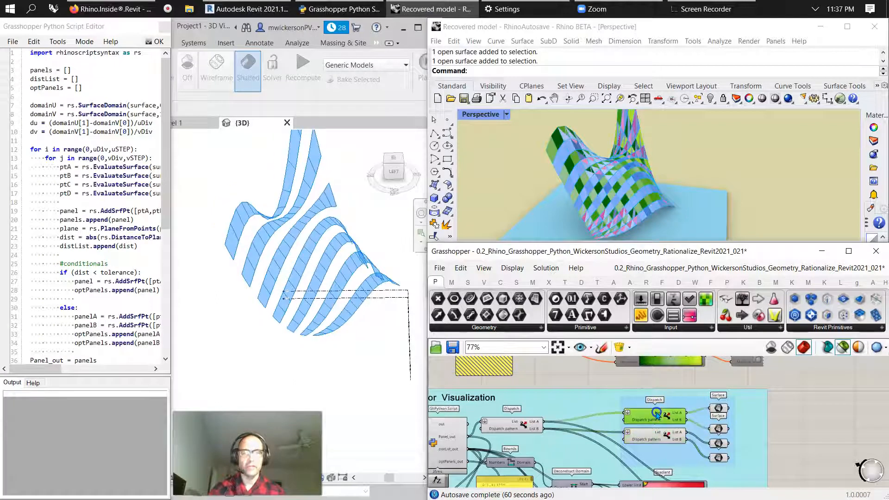
Check the panels held by the lower three Surface parameters fed by the two Dispatch components.
click(717, 427)
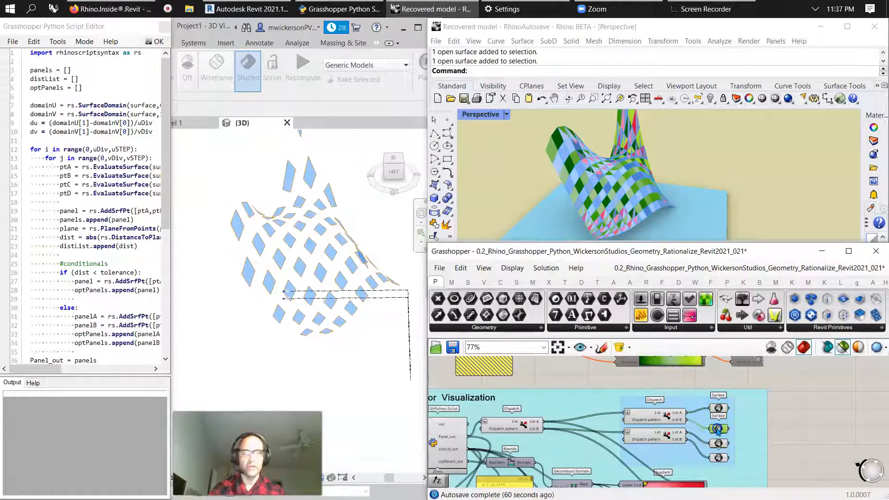
click(719, 444)
click(719, 459)
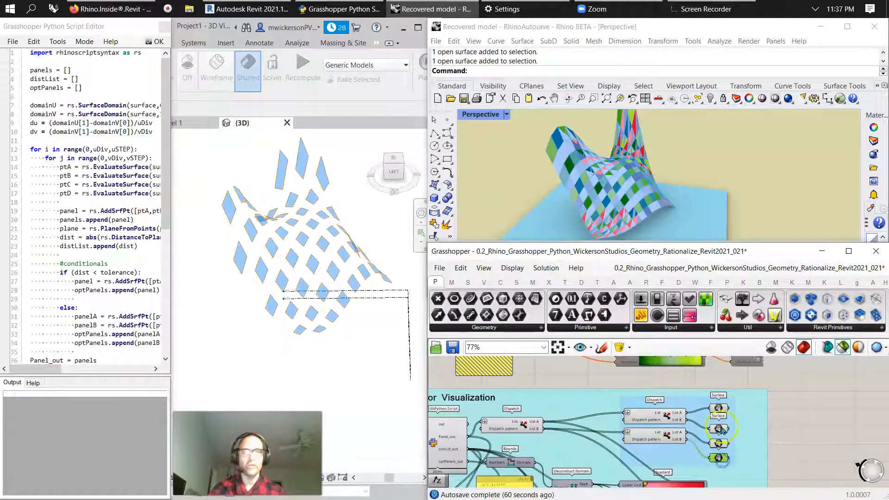
Vary the number slider feeding the script's tolerance input, finally setting it to 2.60.
scroll(587, 435, up, 4)
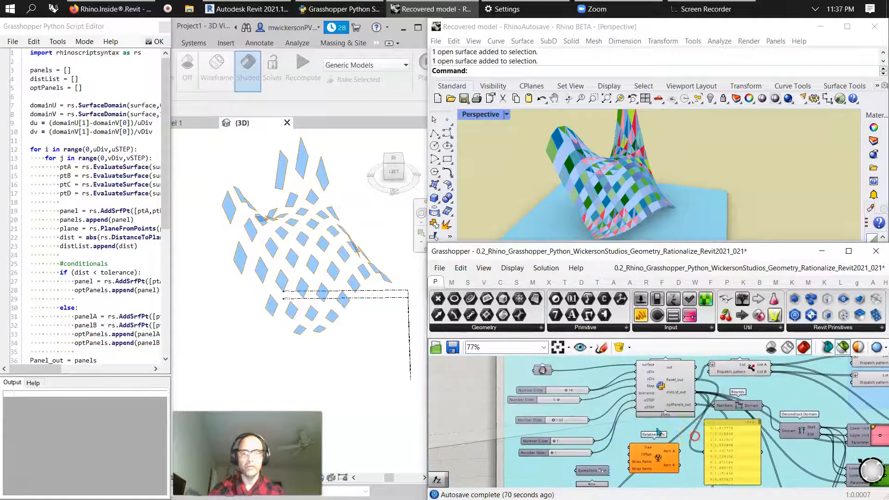
right_drag(573, 439, 597, 425)
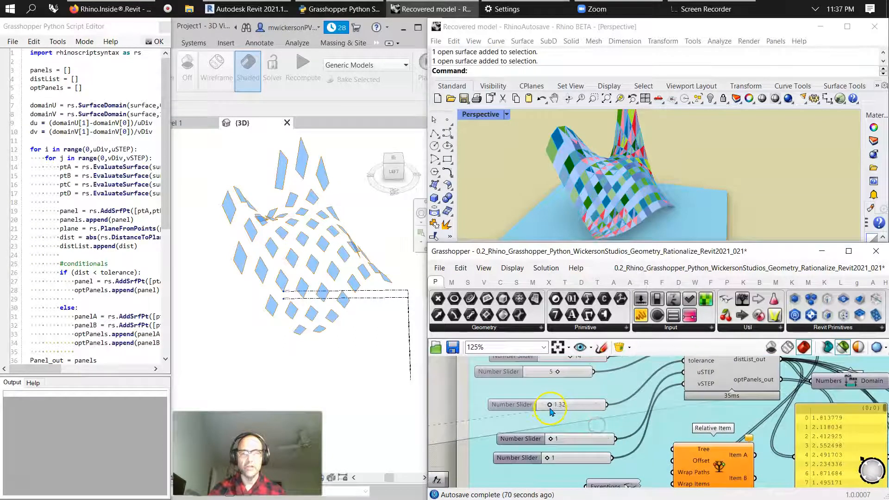
drag(557, 406, 578, 401)
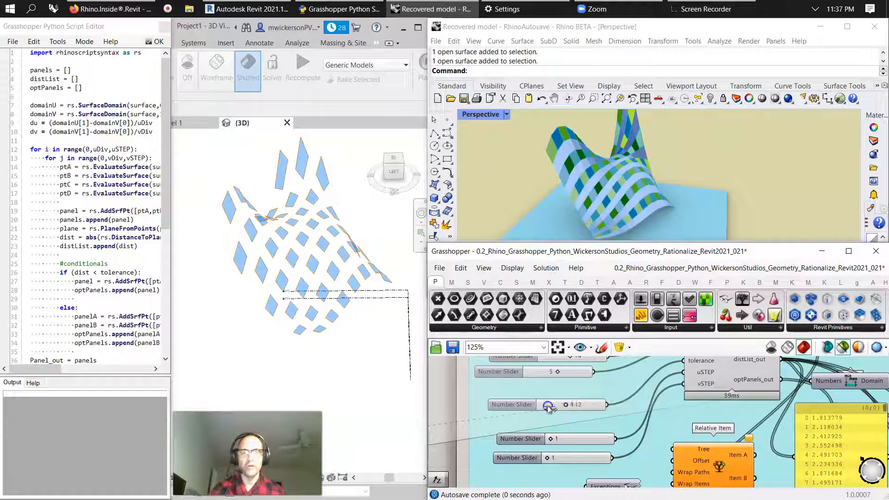
drag(539, 404, 558, 405)
Set the number slider feeding the script's uDiv and vDiv inputs to 8 and check the surface in Rhino.
right_drag(575, 392, 550, 471)
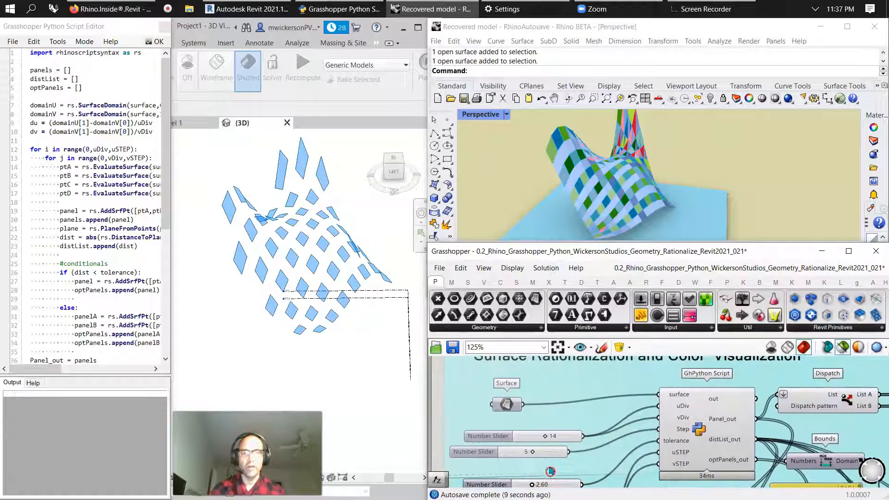
drag(530, 435, 536, 437)
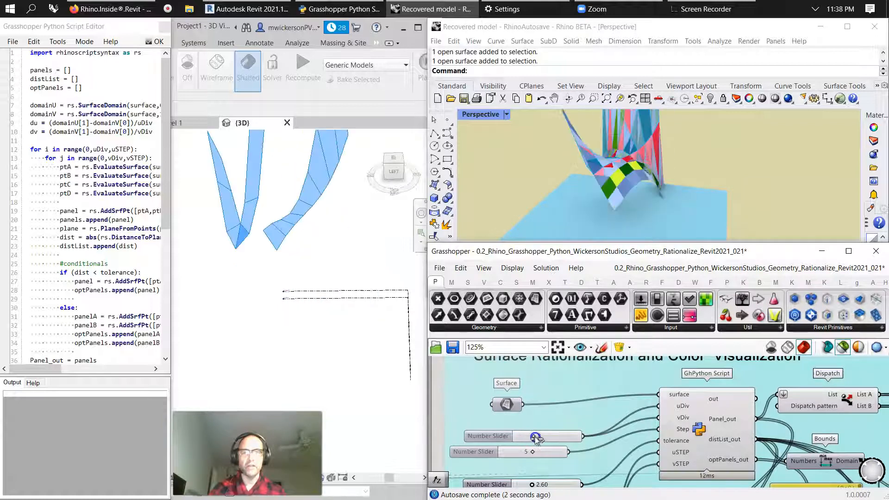
right_drag(623, 139, 672, 130)
scroll(693, 184, down, 5)
right_drag(706, 193, 648, 185)
Lower the number slider feeding the script's Step input and check the reshaped surface in Rhino.
mouse_move(596, 438)
right_down()
mouse_move(615, 337)
mouse_move(596, 441)
right_up()
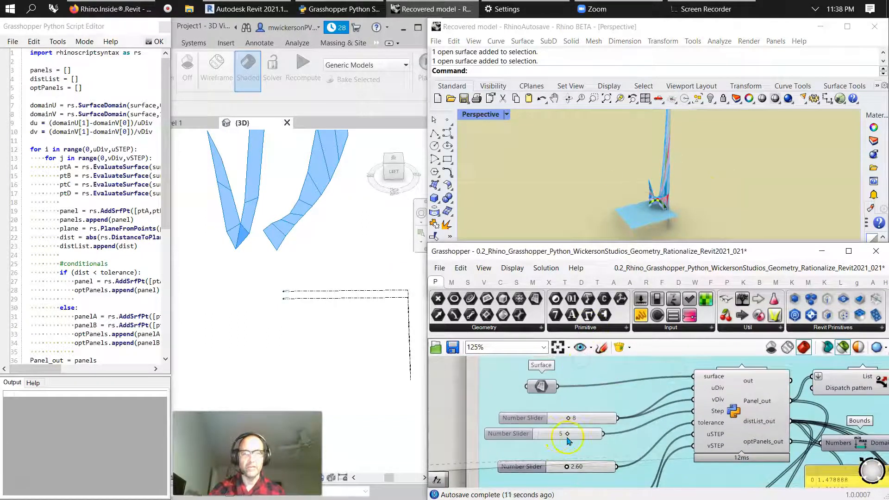
drag(566, 435, 549, 436)
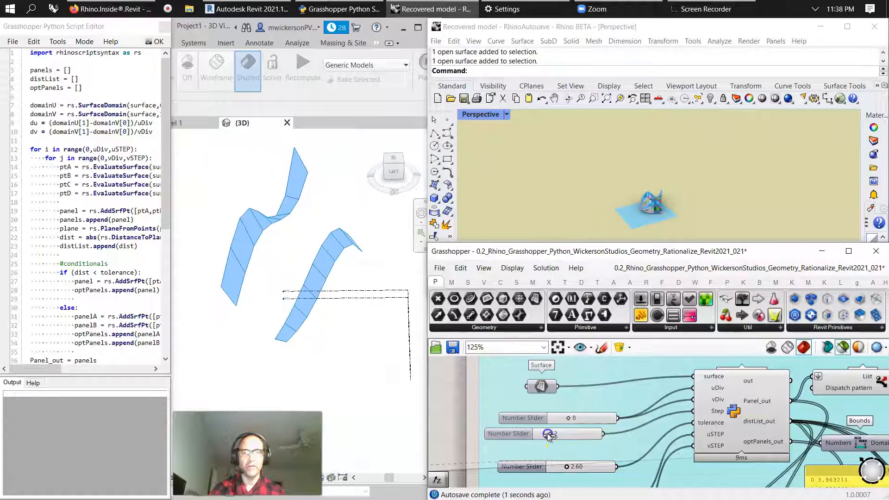
scroll(659, 217, up, 12)
right_drag(671, 206, 617, 209)
scroll(704, 201, down, 5)
right_drag(723, 206, 667, 218)
scroll(734, 374, down, 4)
Examine the Loft component's geometry in both the Rhino Perspective viewport and the Revit 3D view.
right_drag(806, 477, 562, 453)
right_drag(666, 481, 657, 377)
click(736, 408)
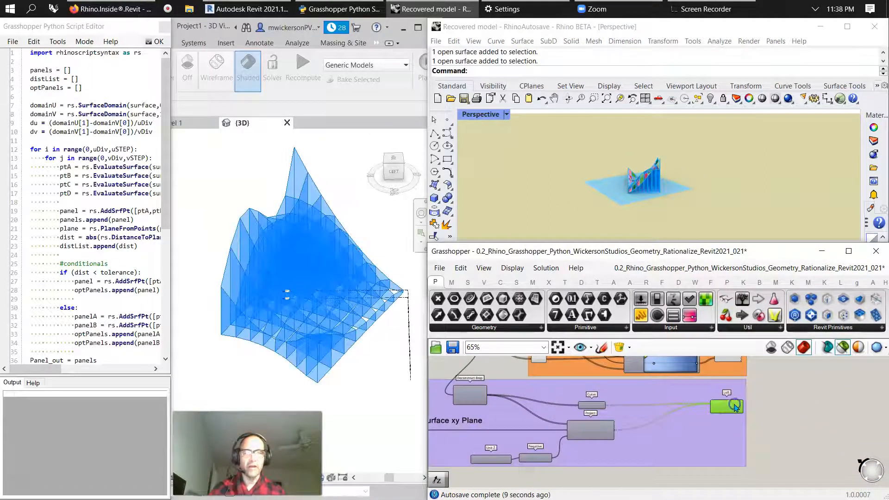
click(640, 205)
scroll(641, 205, up, 5)
right_drag(680, 174, 537, 204)
click(348, 360)
shift+middle_drag(365, 389, 350, 364)
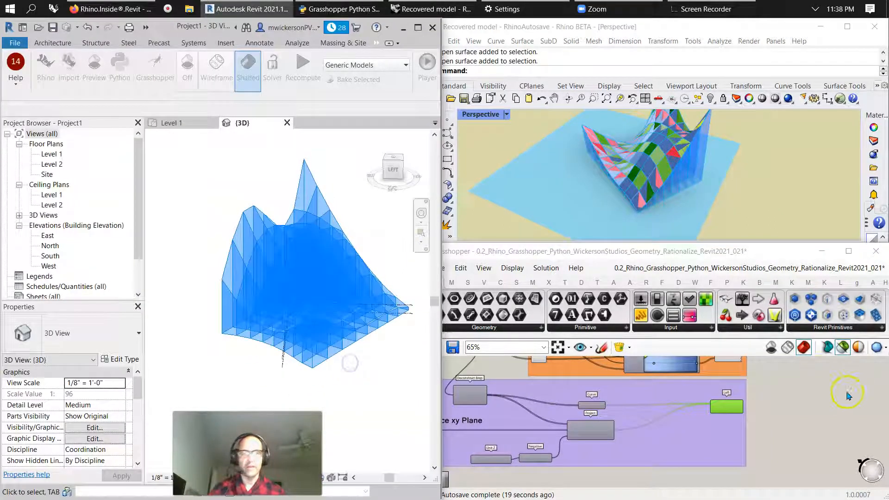
Turn off the selected-objects-only preview and check the complete geometry in the Revit 3D view.
click(844, 348)
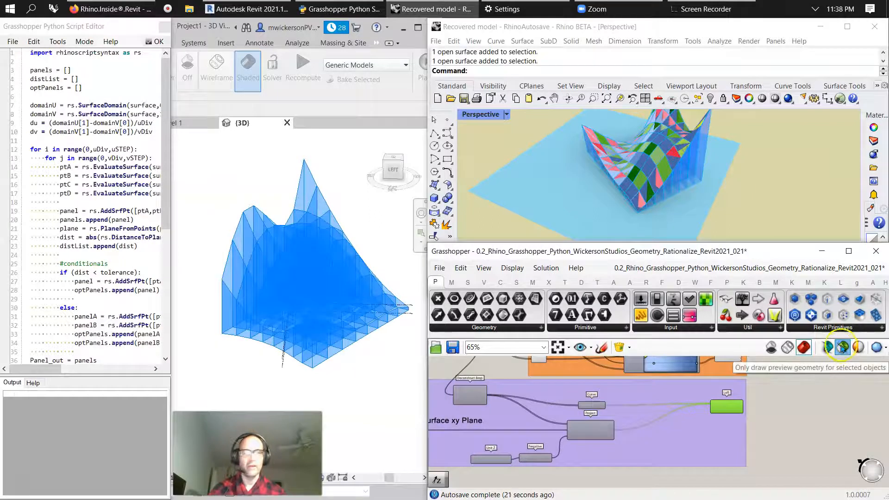
click(842, 347)
click(343, 412)
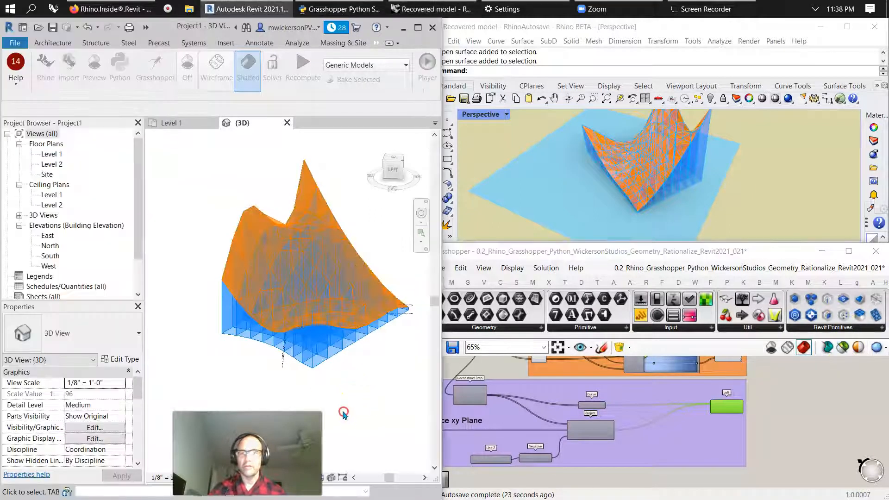
shift+middle_drag(367, 377, 383, 354)
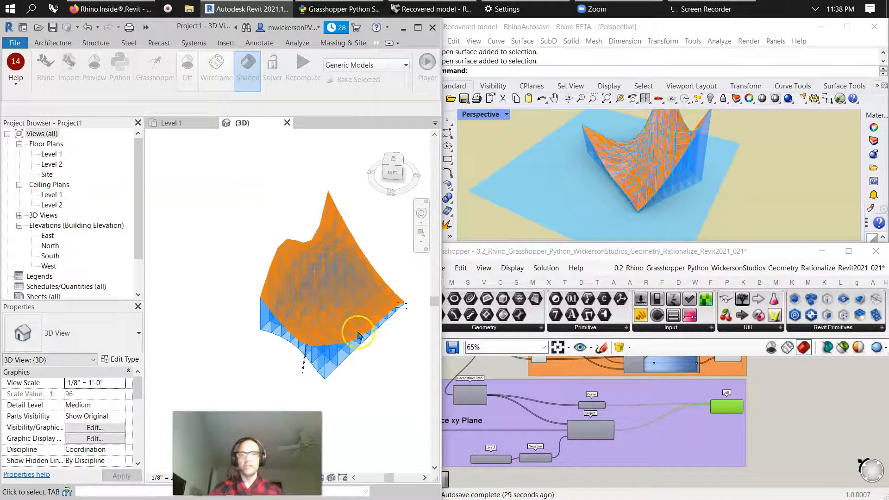
shift+middle_drag(379, 371, 407, 307)
Examine the overall Grasshopper definition, its Internalized Surface xy Plane group, and the resulting model in Rhino.
scroll(663, 416, down, 2)
right_drag(635, 427, 748, 469)
scroll(620, 456, down, 2)
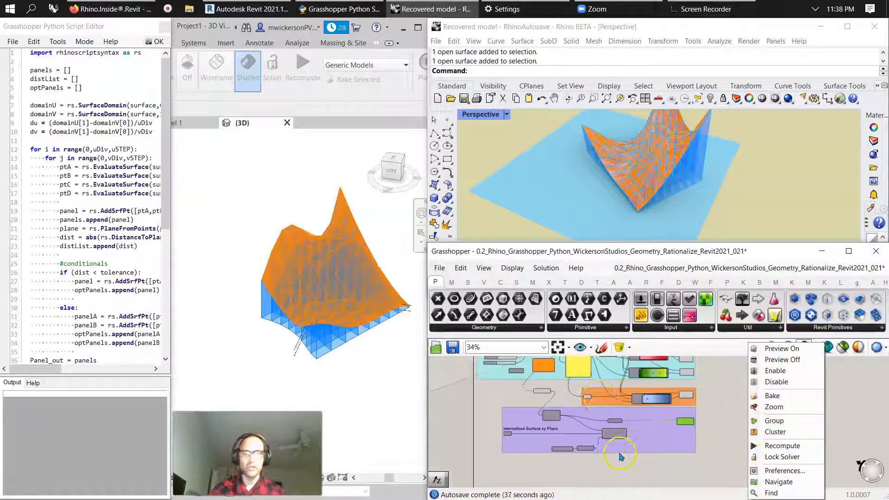
click(558, 348)
scroll(665, 390, up, 5)
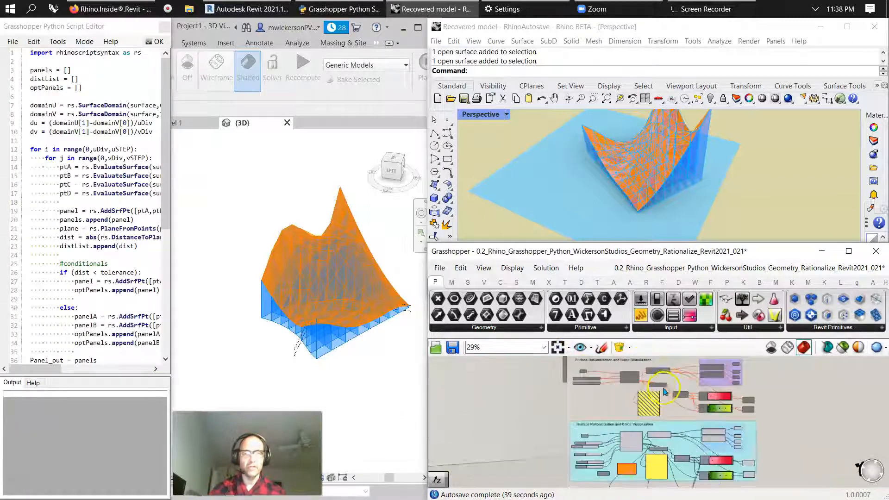
scroll(665, 390, down, 3)
scroll(634, 456, up, 3)
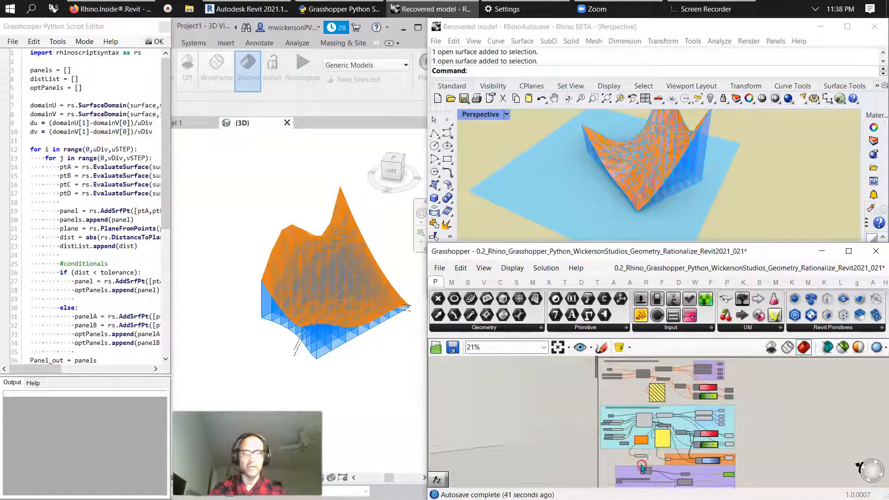
right_drag(653, 445, 615, 362)
scroll(593, 419, up, 2)
right_drag(596, 425, 568, 451)
scroll(611, 459, up, 1)
right_drag(639, 190, 719, 215)
right_drag(778, 208, 799, 177)
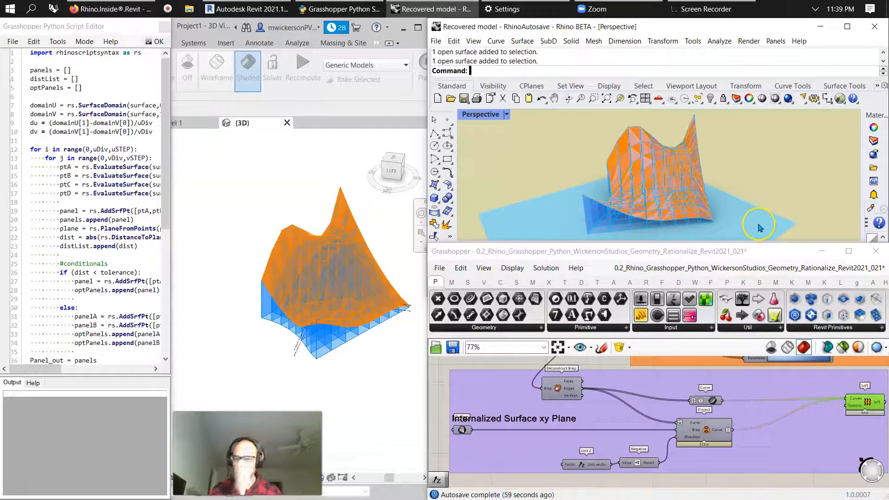